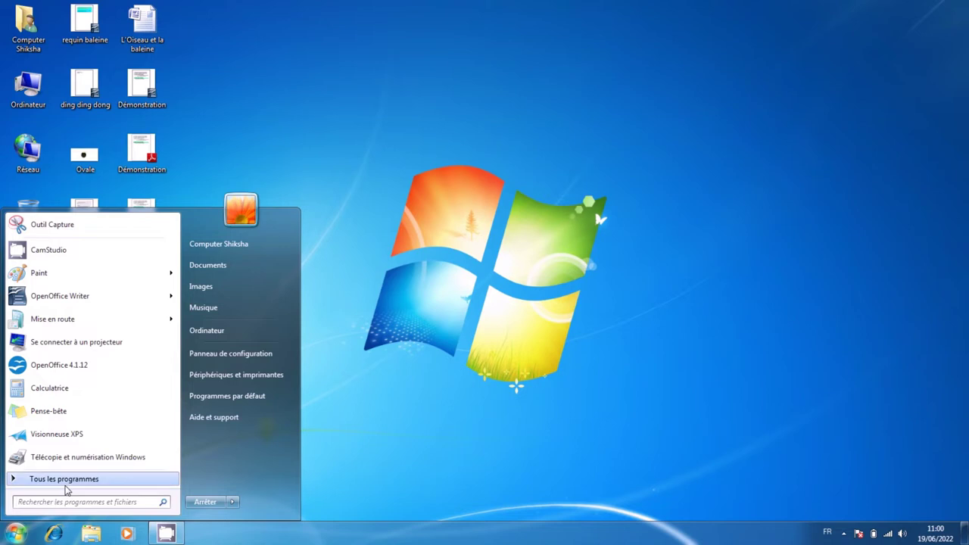
Step: Launch OpenOffice Impress from the OpenOffice 4.1.12 program group
click(74, 484)
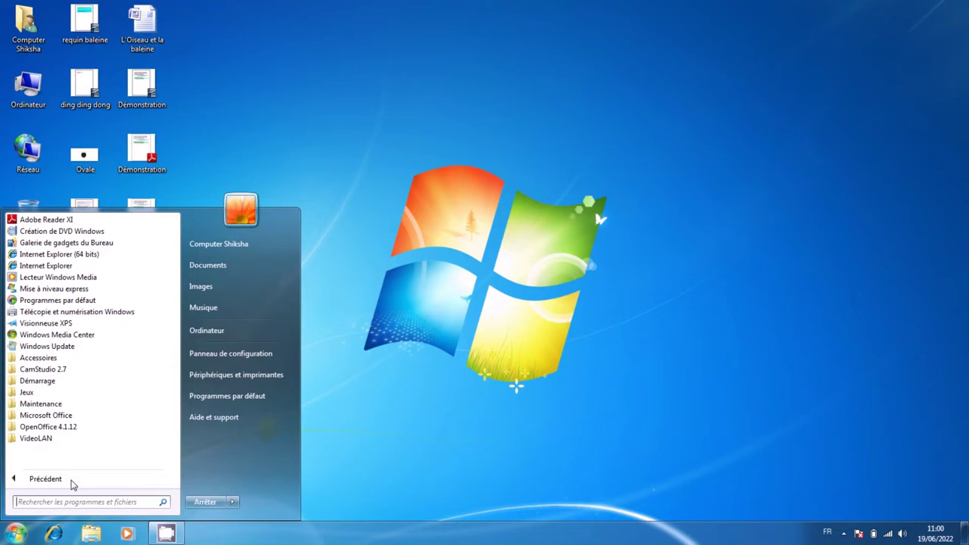
click(79, 430)
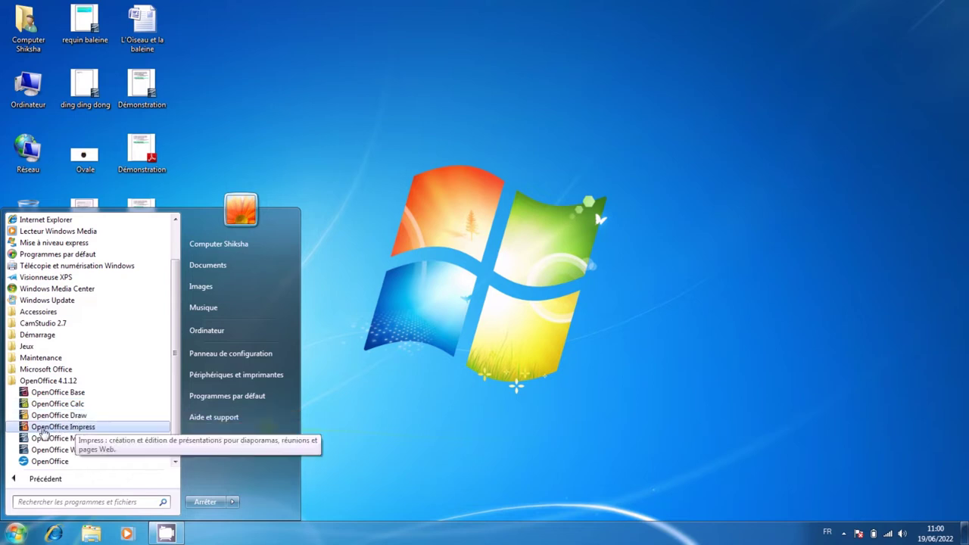
click(104, 433)
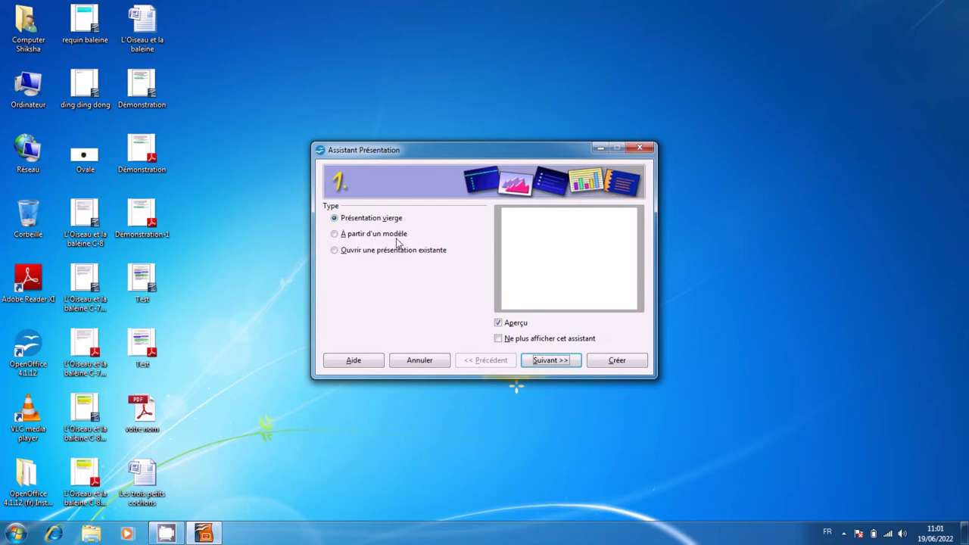
click(335, 236)
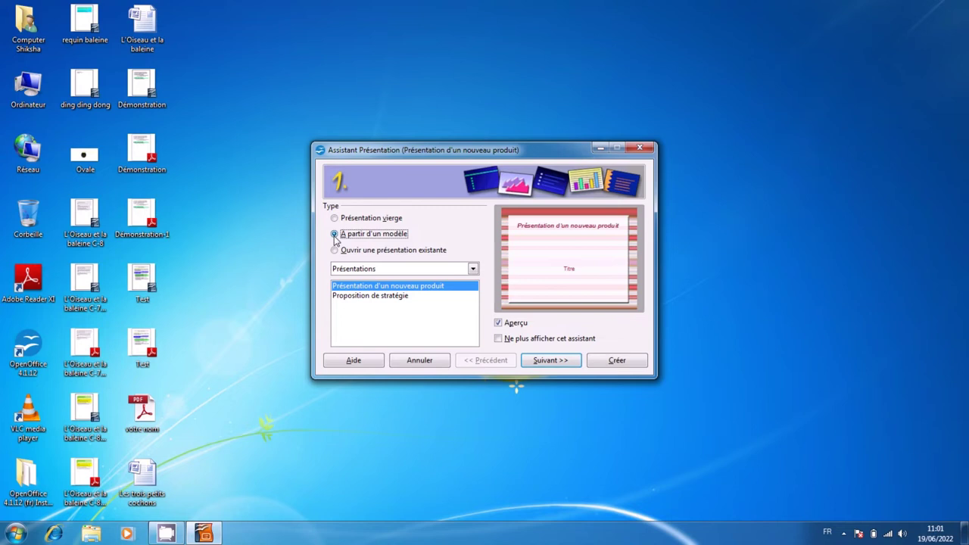
click(400, 298)
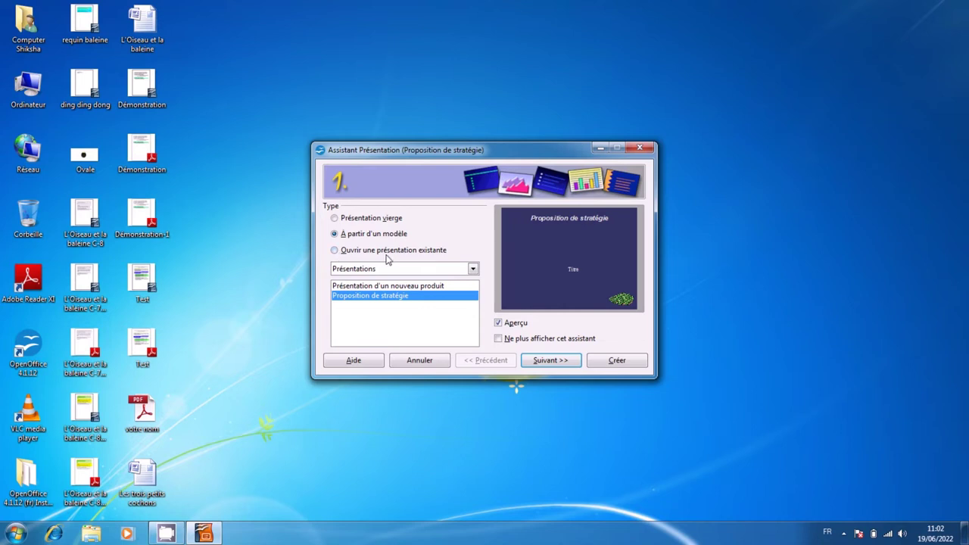
click(335, 252)
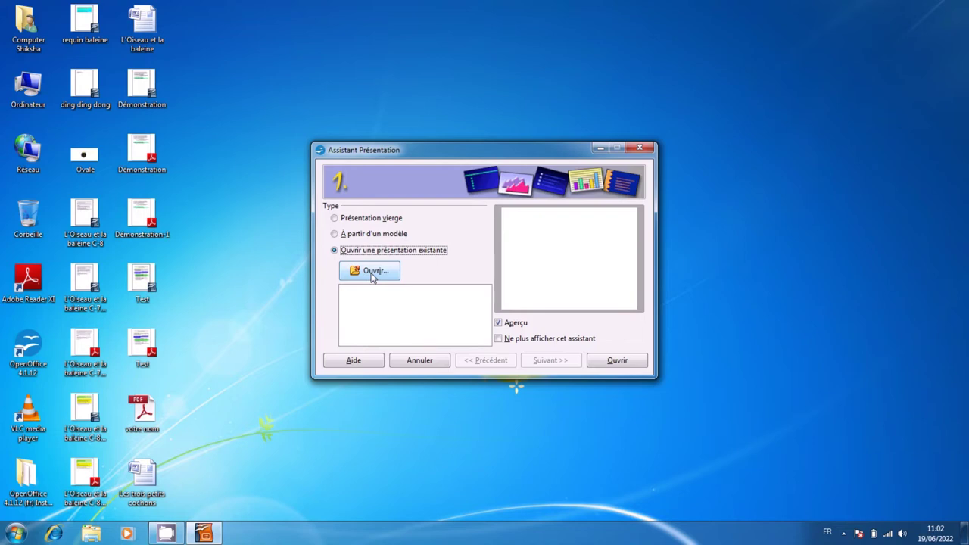
Step: Choose Présentation vierge as the type in the presentation wizard and create the presentation
click(349, 219)
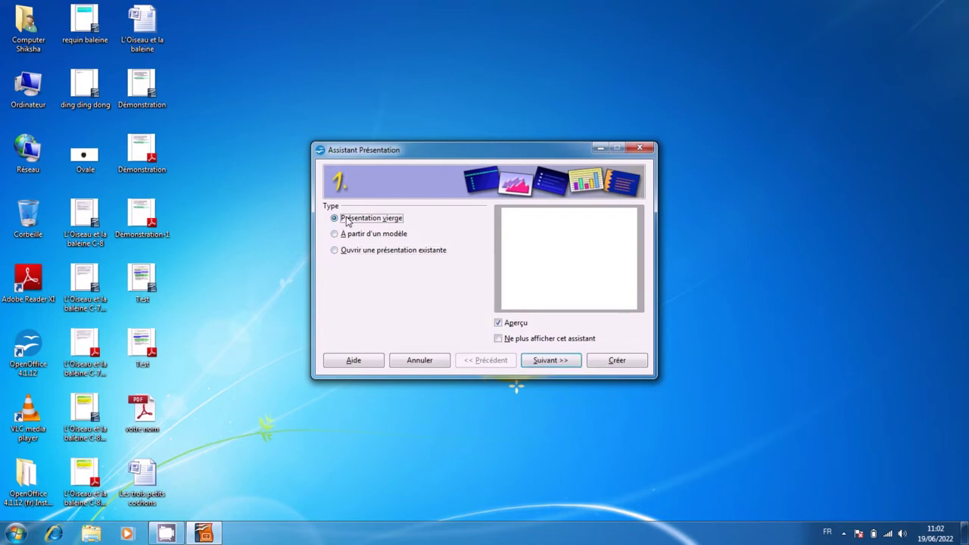
click(617, 361)
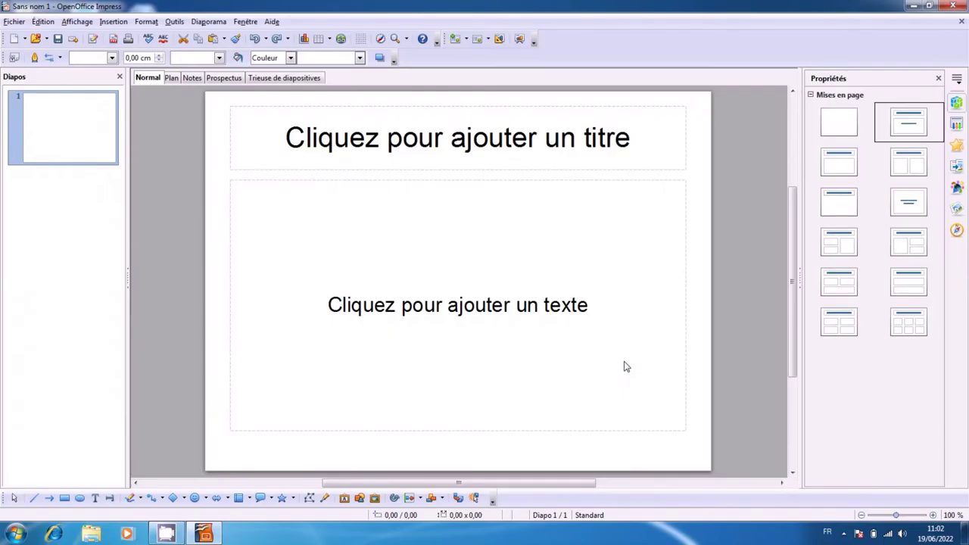
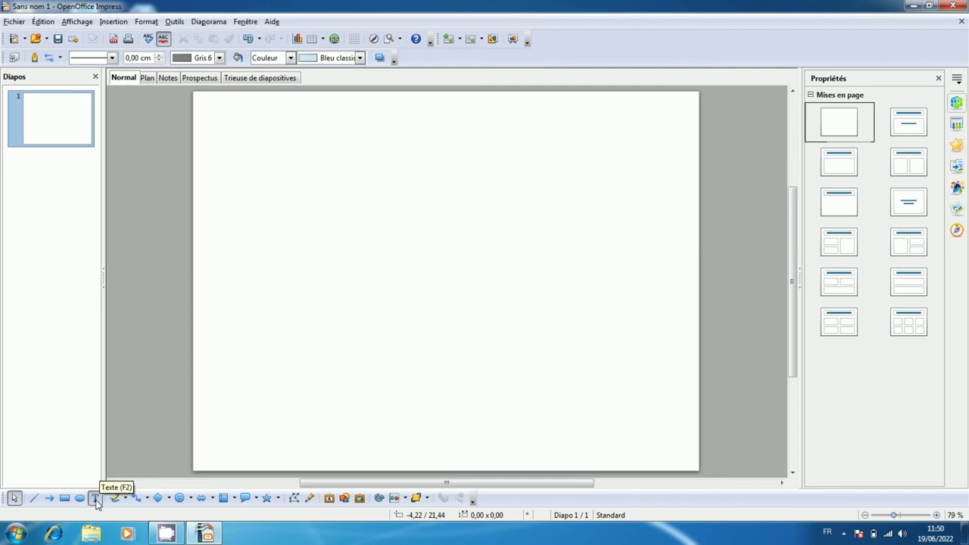
Step: Draw a text box about 23.8 cm wide near the slide's top and enter "Bonjour !" and "Je suis de Computer Shiksha ." on two lines
click(96, 498)
click(95, 499)
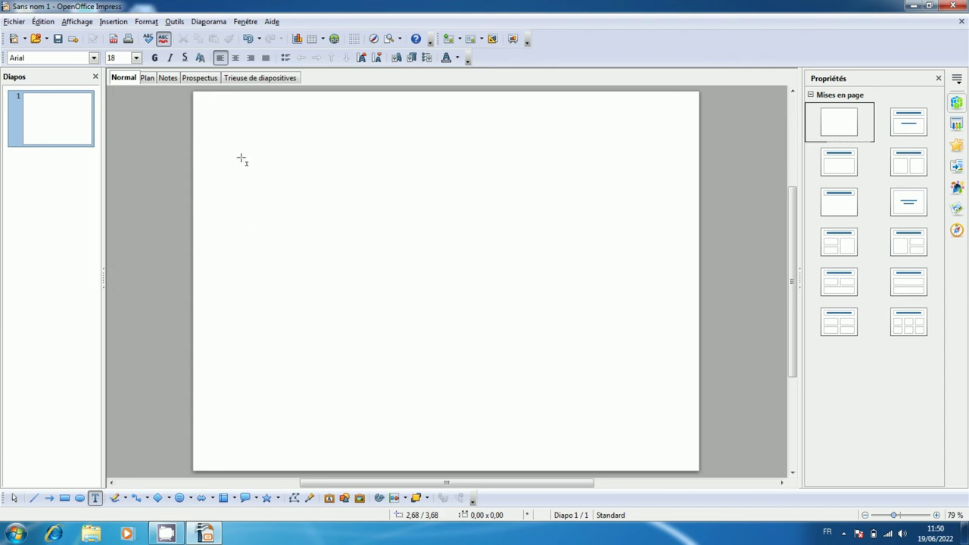
drag(241, 158, 673, 182)
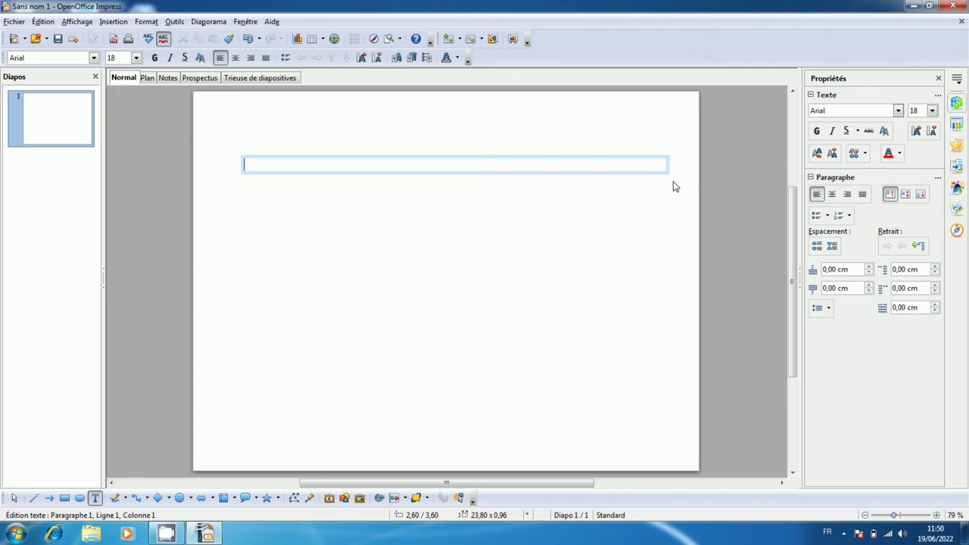
text(Bonjour !)
key(Return)
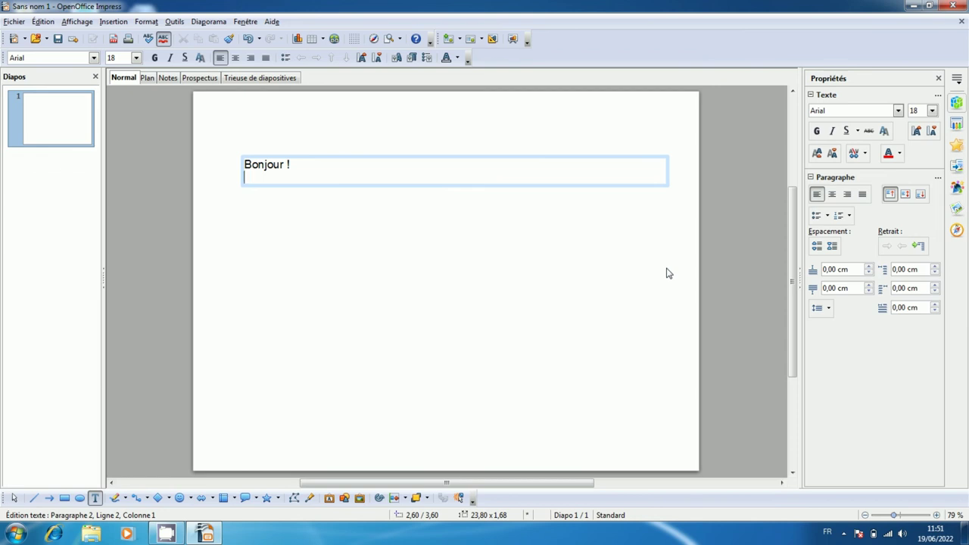
text(Je suis de Comp)
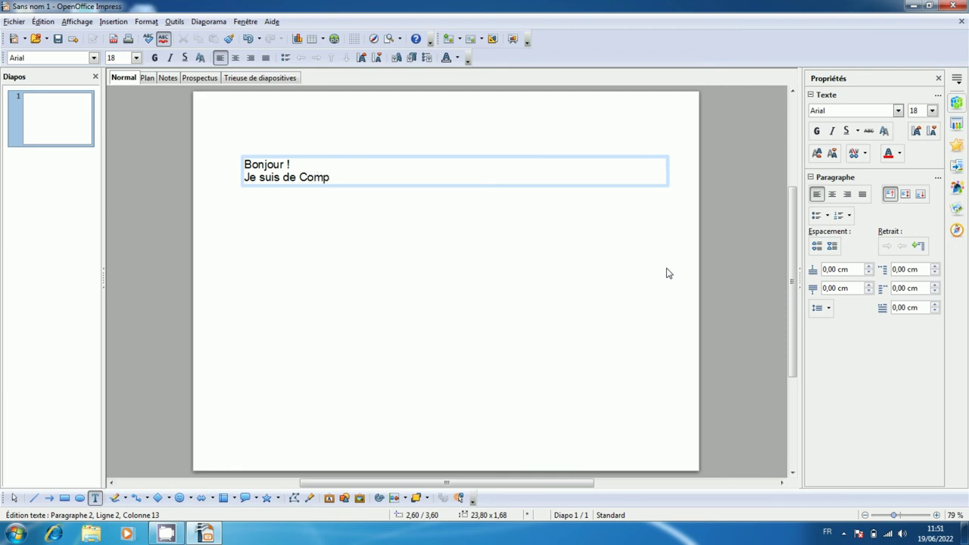
text(uter Shiksha .)
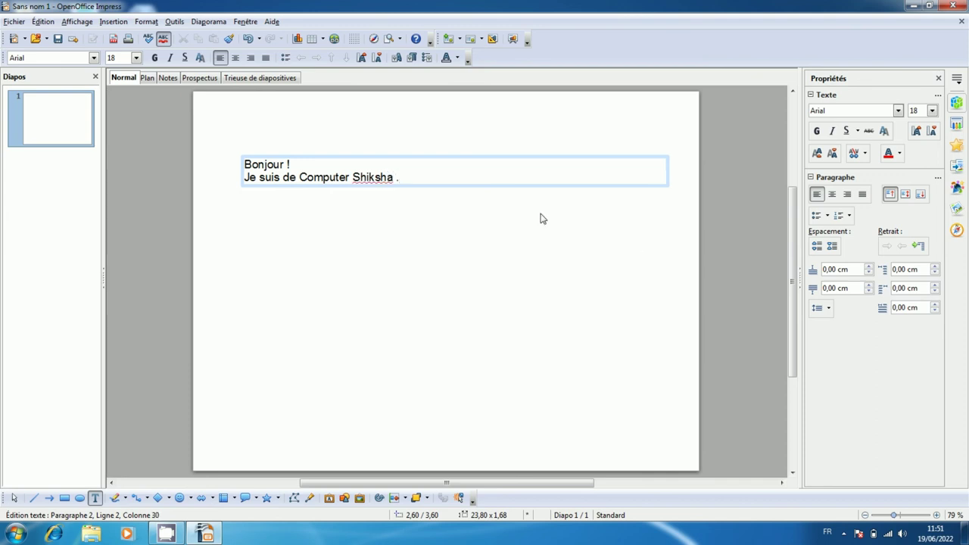
click(472, 242)
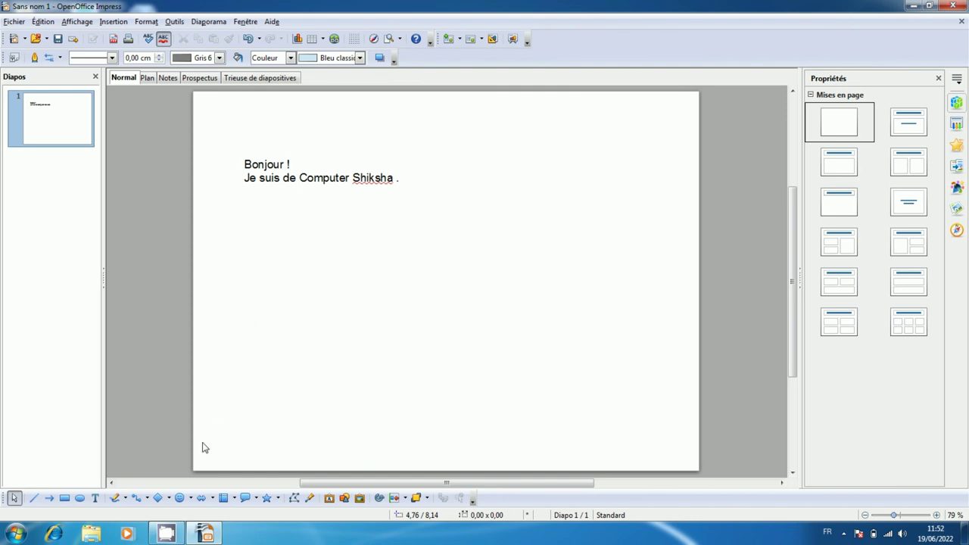
Step: Add an auto-width text at mid-slide below the first one, with "Bonjour !" and "Je suis de Computer Shiksha." on two lines
click(96, 499)
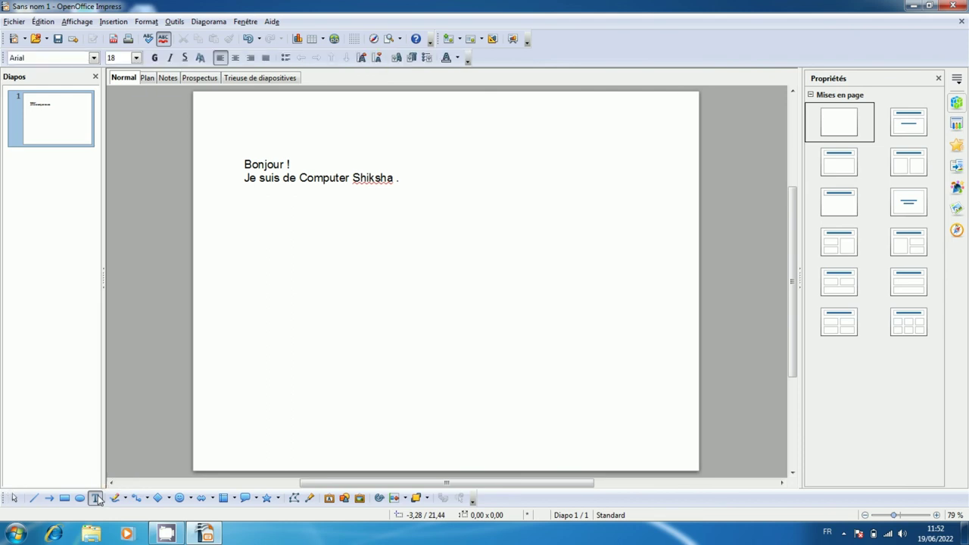
click(245, 274)
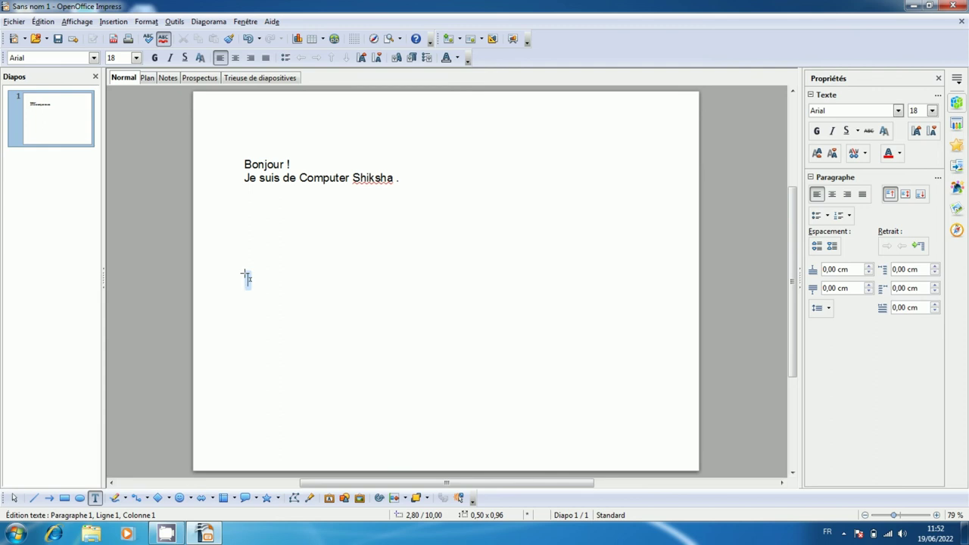
text(Bonjour)
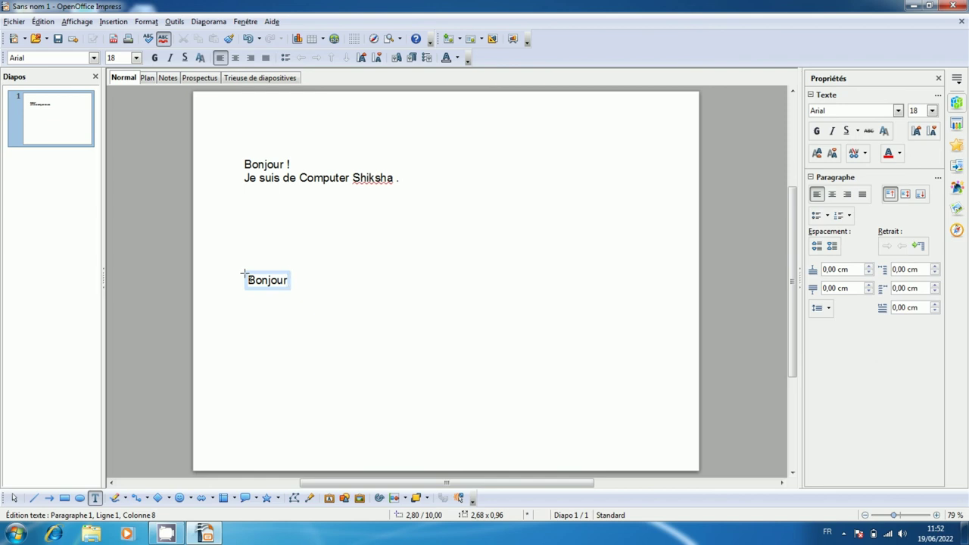
text( !)
key(Return)
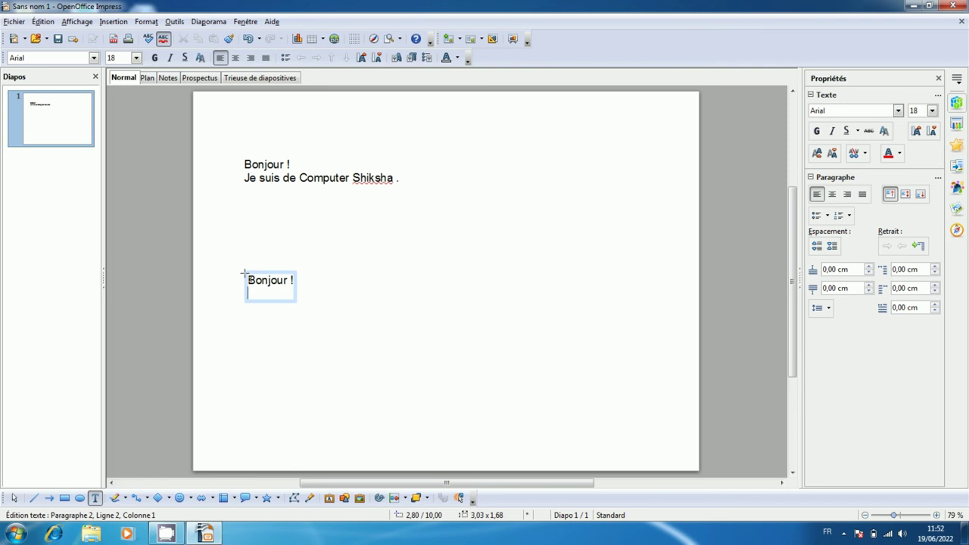
text(Je suis)
text(de)
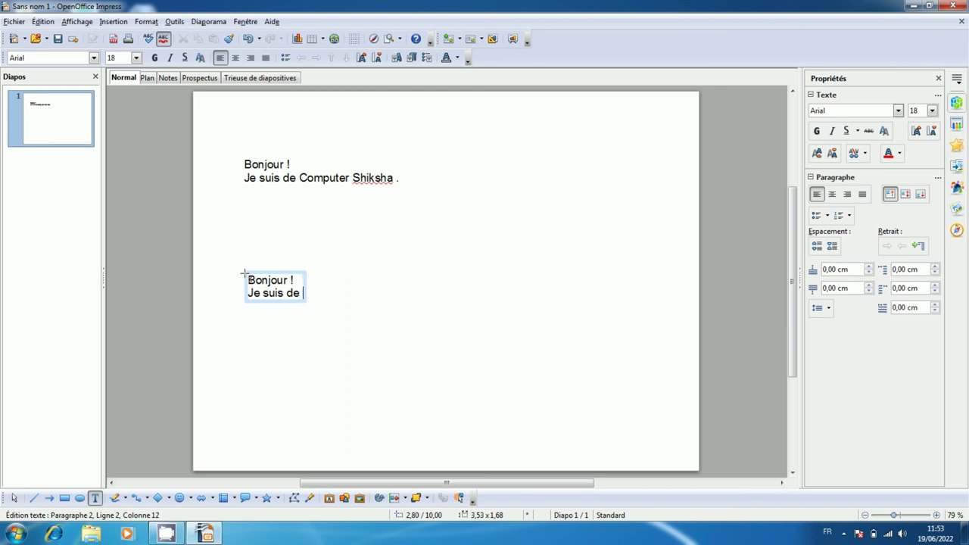
text( Com)
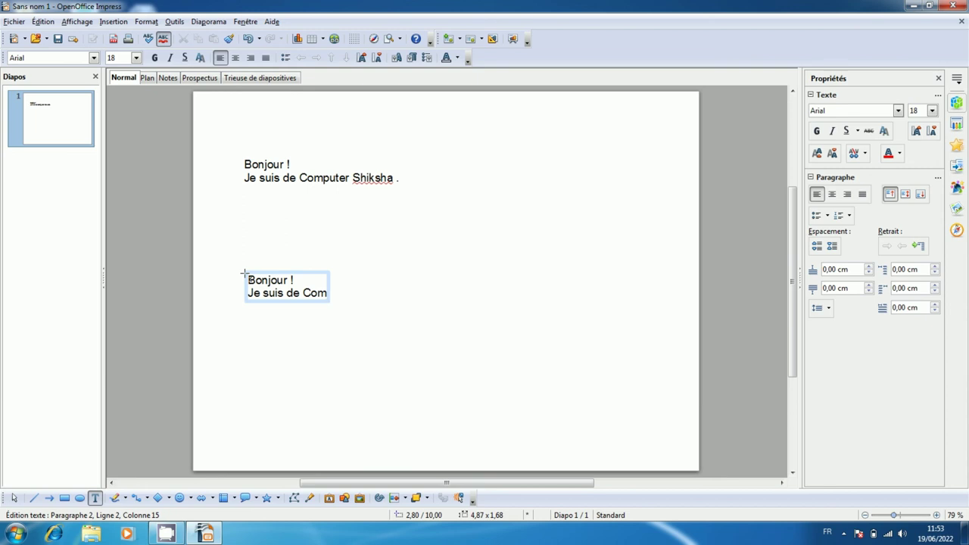
text(pute)
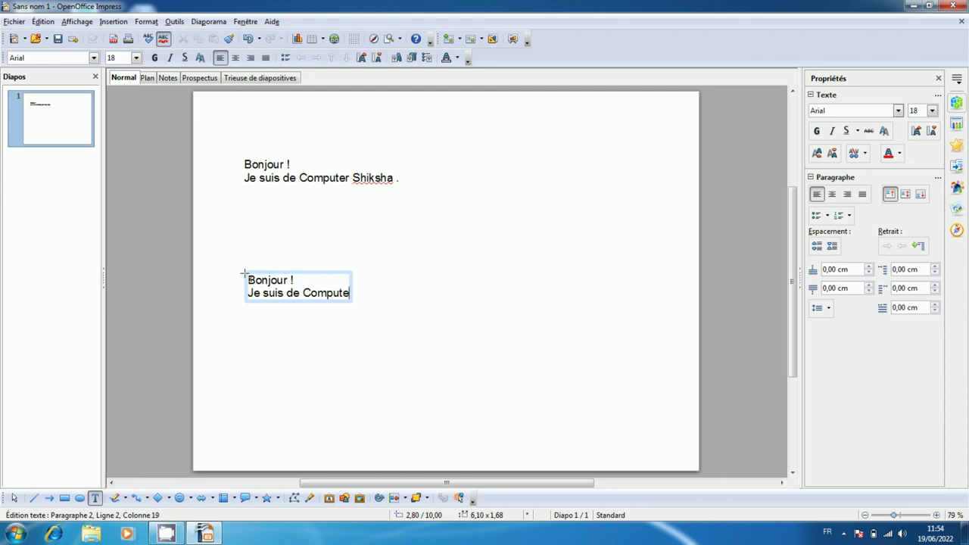
text(r Shiksh)
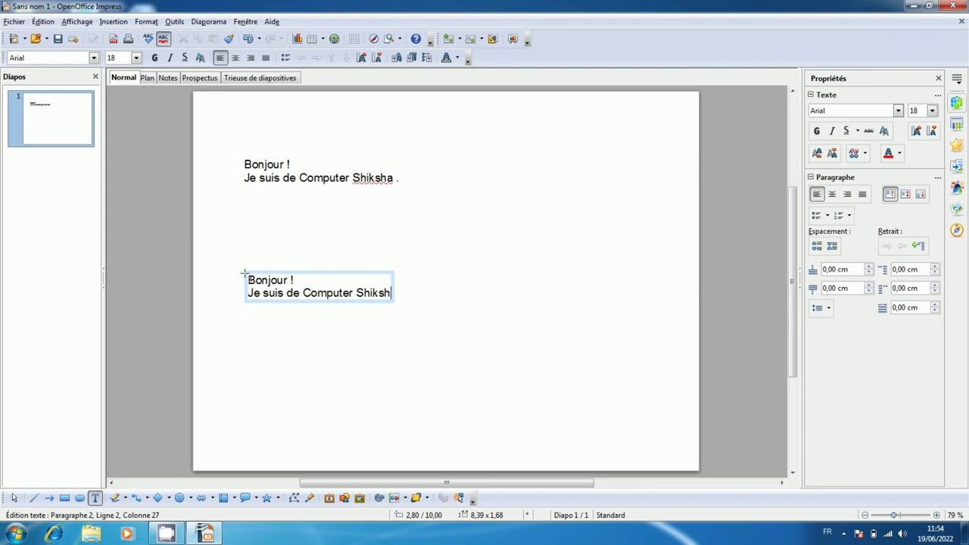
text(a)
text(.)
click(369, 377)
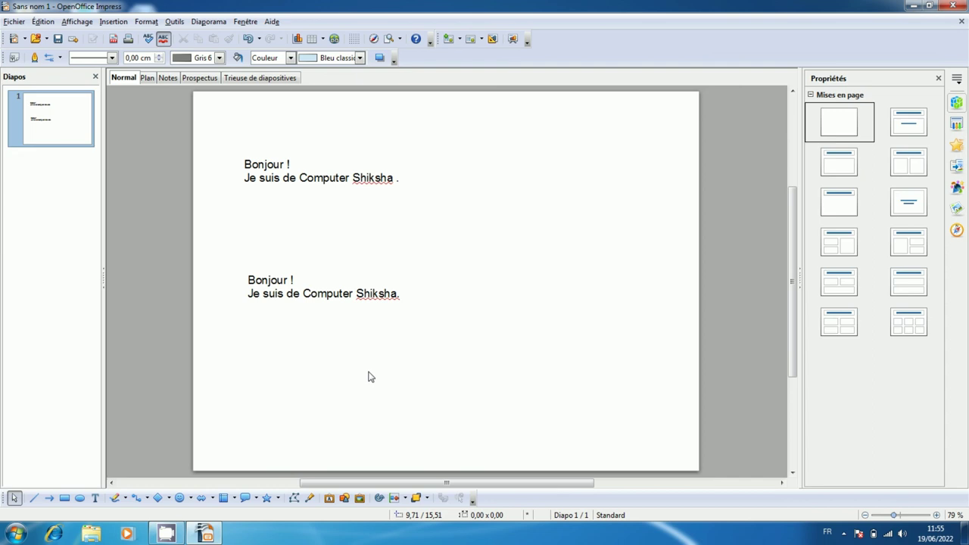
Step: In the upper text box, remove the space before the final period and add a third line "Je suis originaire d'Inde."
click(397, 178)
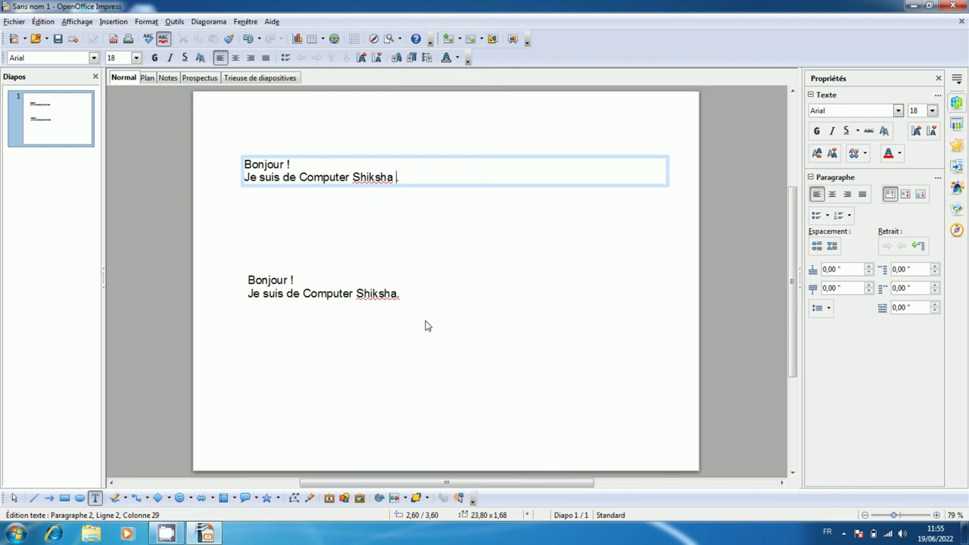
key(BackSpace)
key(Return)
text(Je)
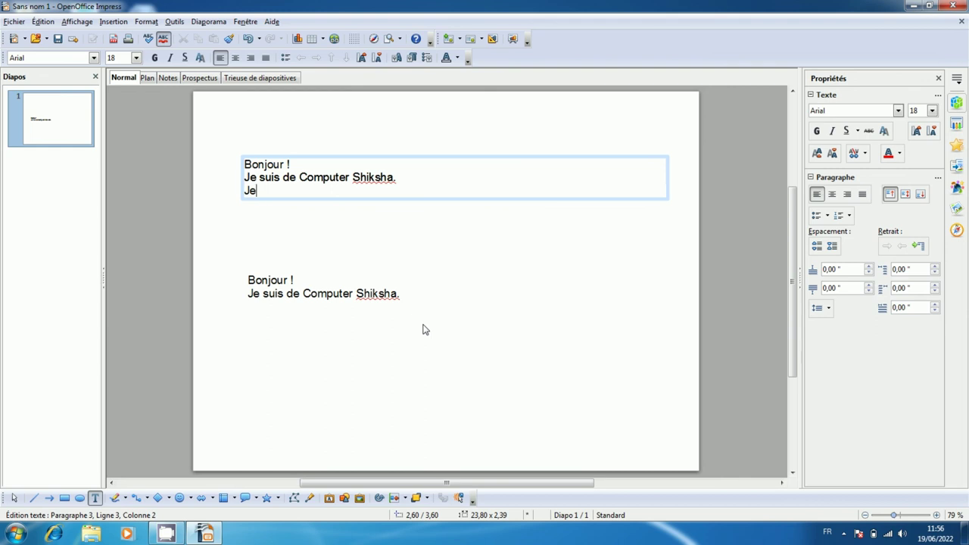
text( suis originaire d'Inde)
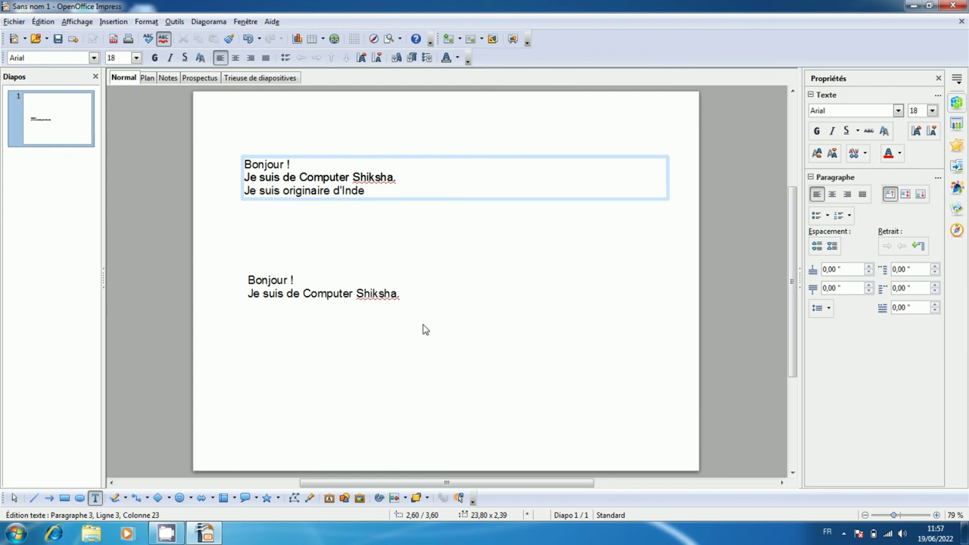
text(.)
click(424, 329)
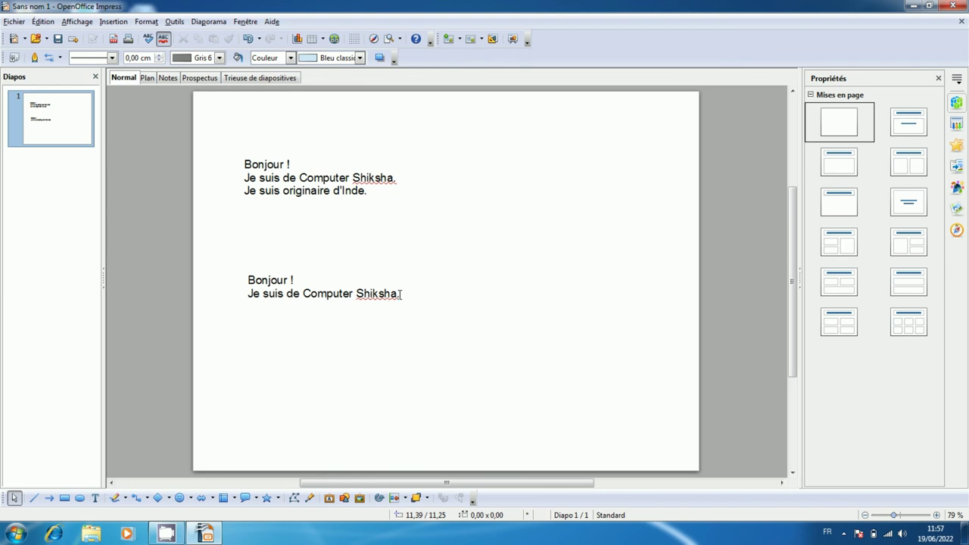
Step: Add a third line "Je suis originaire d'Inde." to the lower text box
click(399, 294)
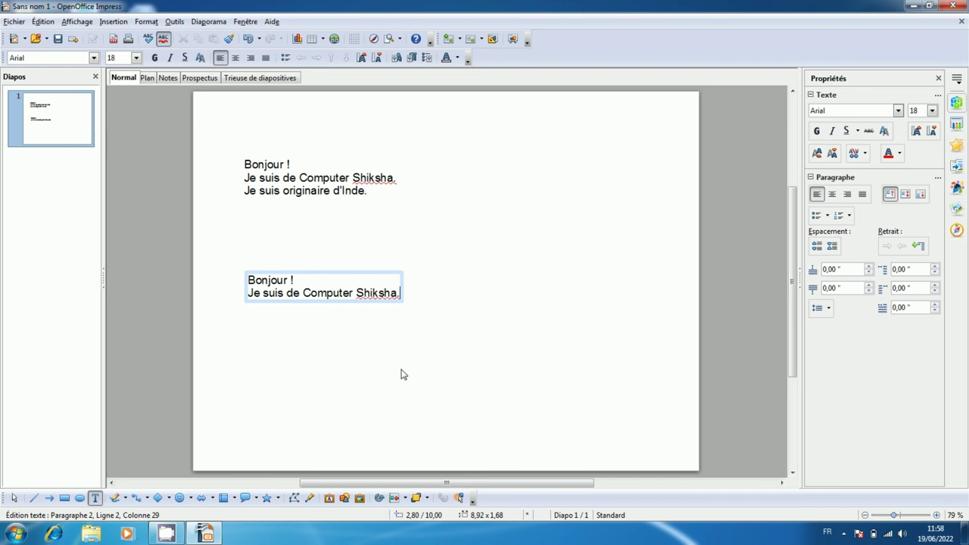
key(Return)
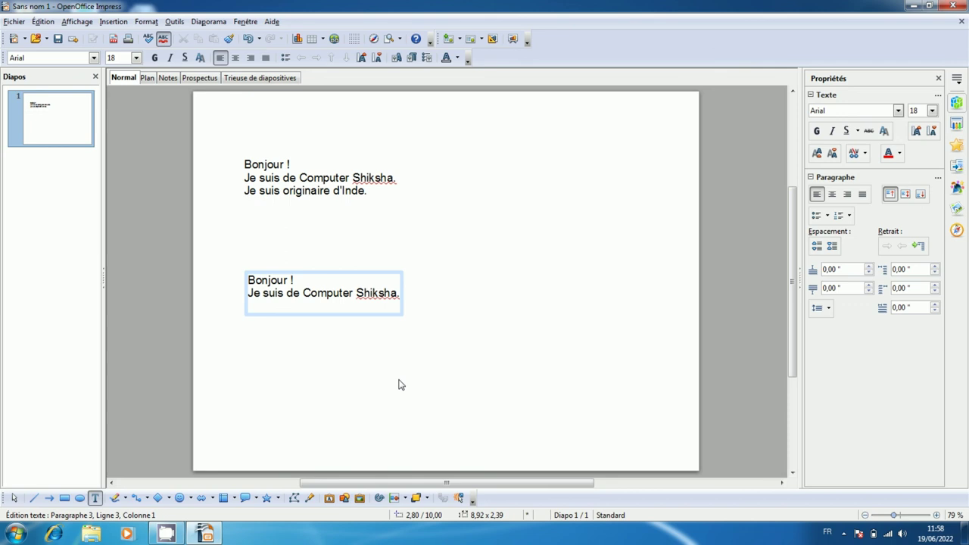
text(Je suis originaire d'In)
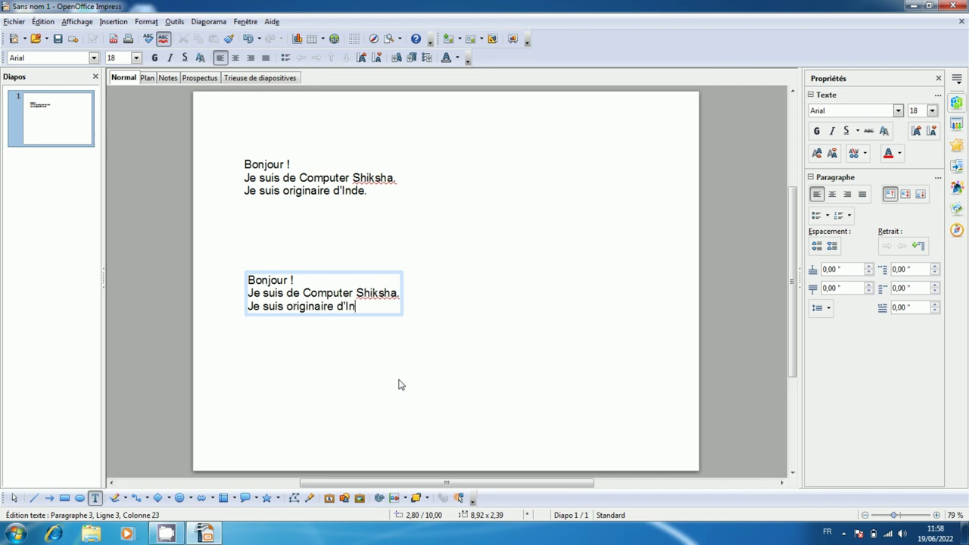
text(de.)
click(400, 385)
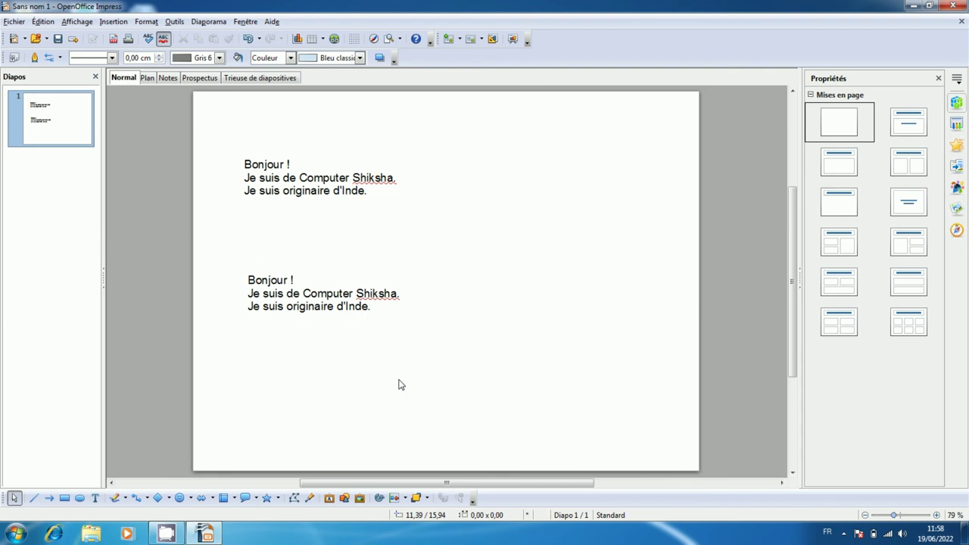